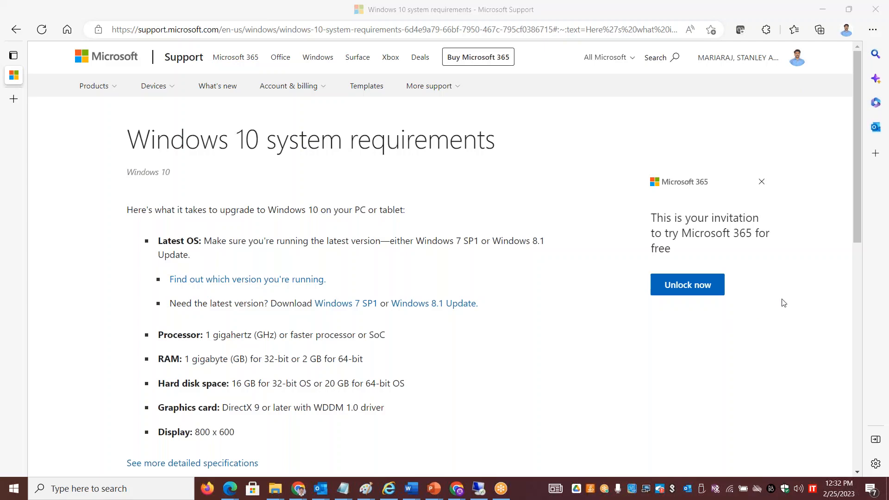
Step: Review Windows 10 hardware requirements, highlighting 2 GB RAM for 64-bit, then return to the ESXi console
click(762, 370)
drag(858, 83, 852, 160)
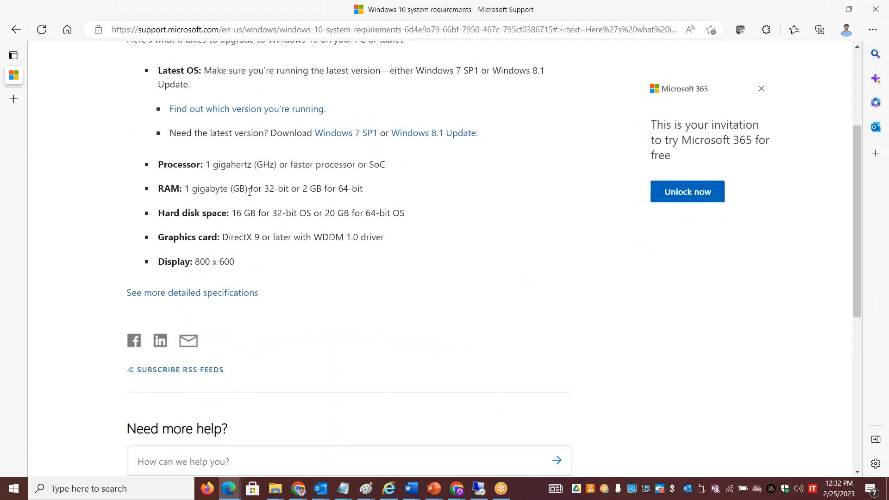
drag(363, 191, 291, 189)
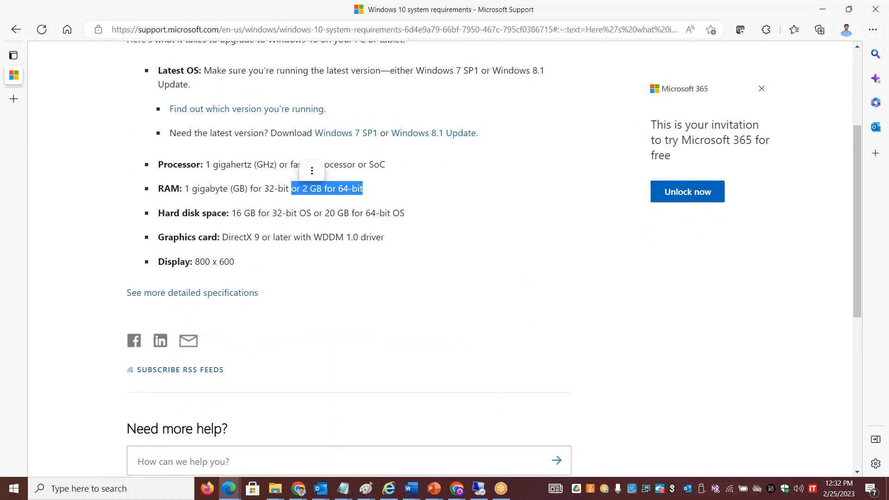
click(413, 263)
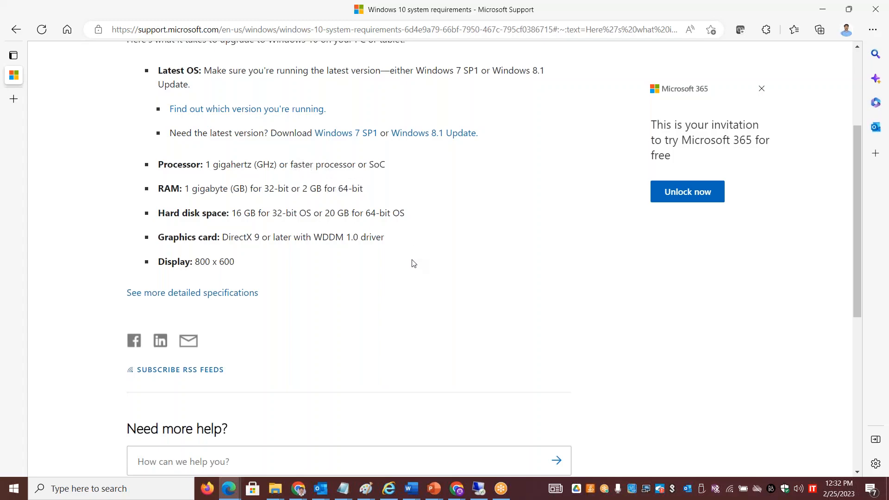
scroll(414, 263, down, 1)
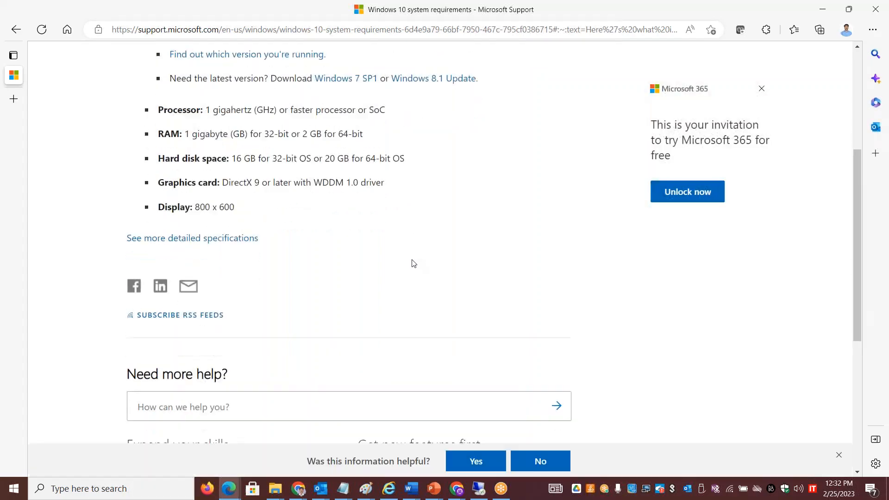
scroll(414, 263, up, 3)
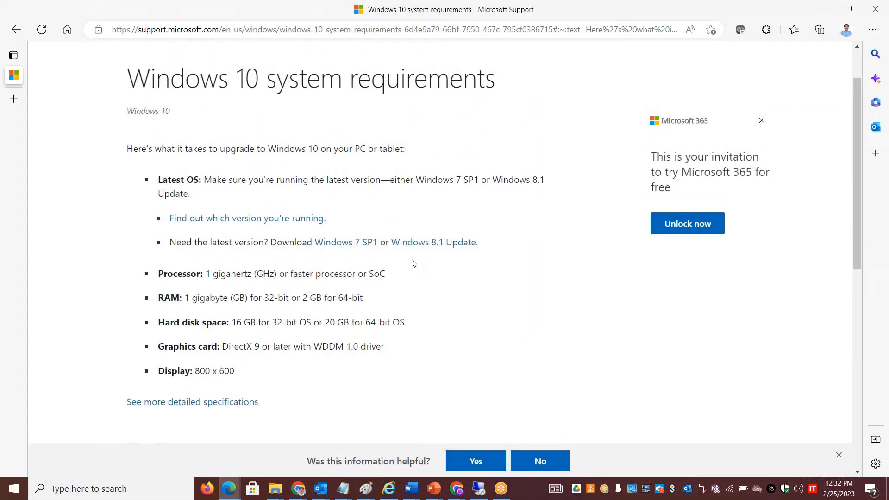
scroll(413, 263, down, 7)
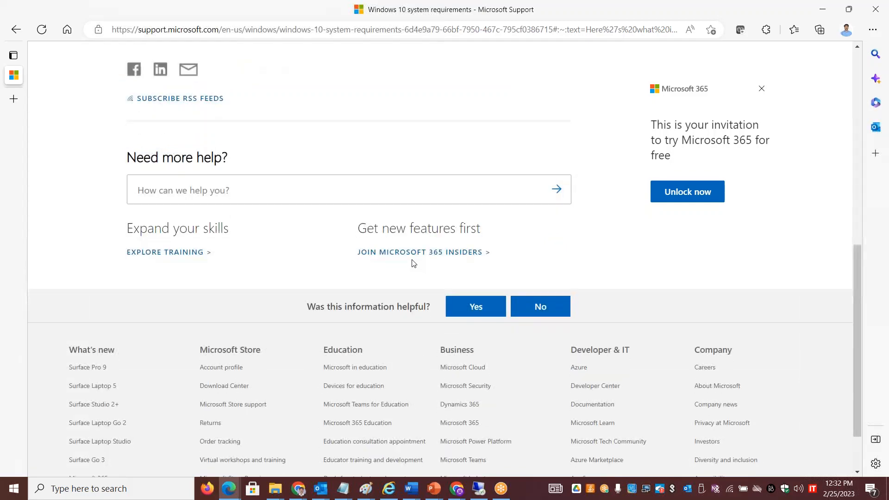
scroll(413, 263, up, 7)
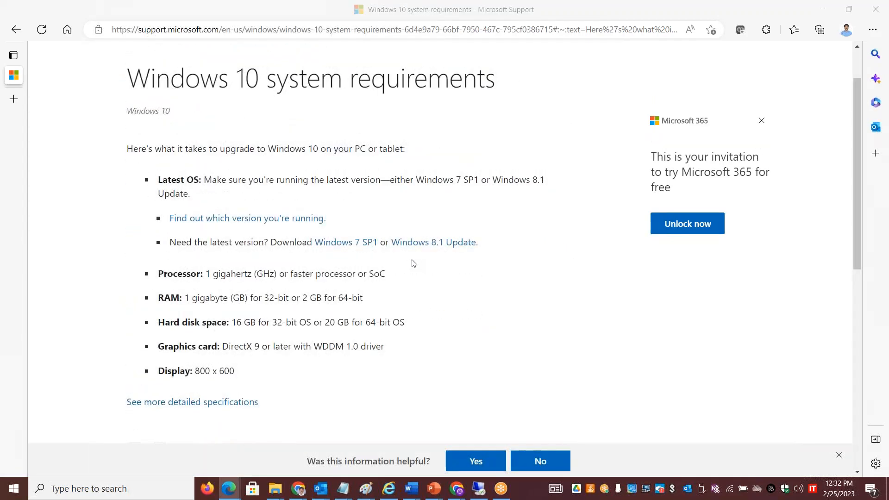
key(alt+Tab)
key(alt+Tab)
key(alt+Tab)
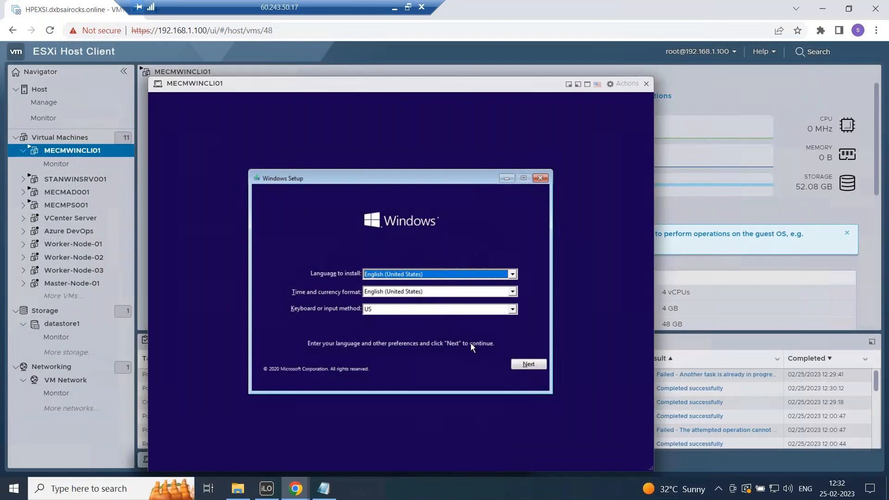
Step: Keep the English (United States) language and keyboard defaults and start the Windows installation
click(527, 364)
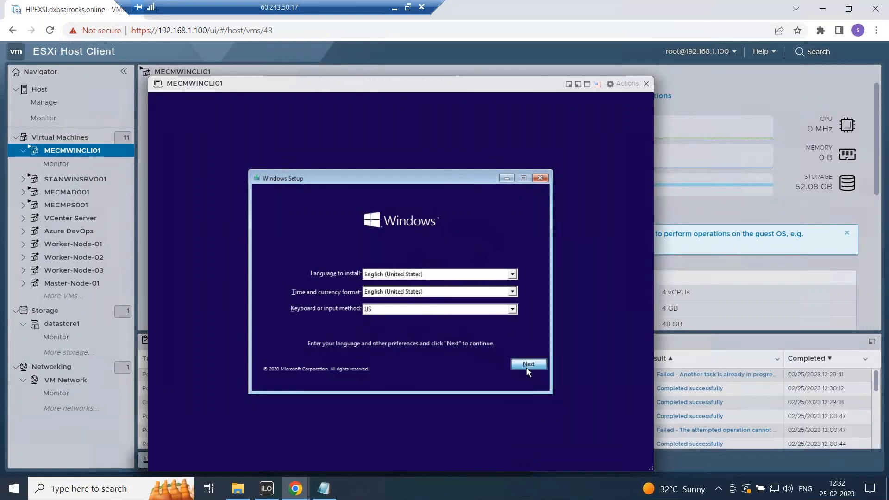
click(401, 286)
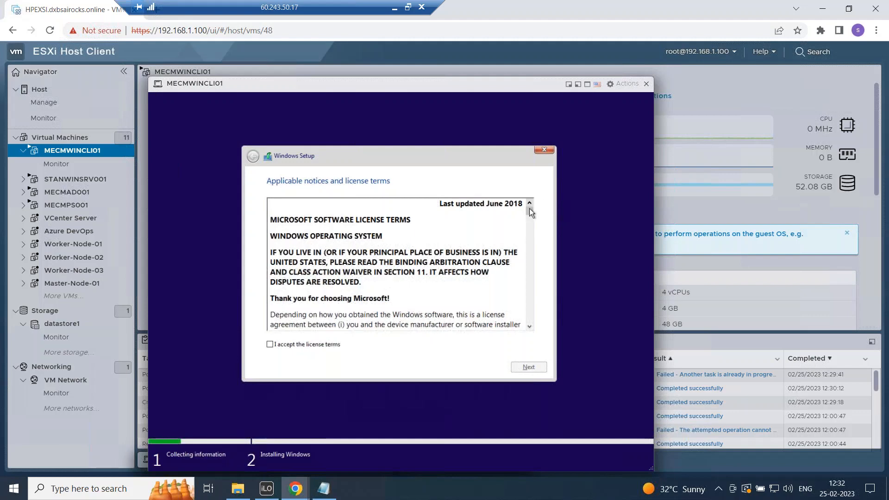
Step: Accept the Windows license terms and choose the Custom install type
drag(530, 215, 531, 324)
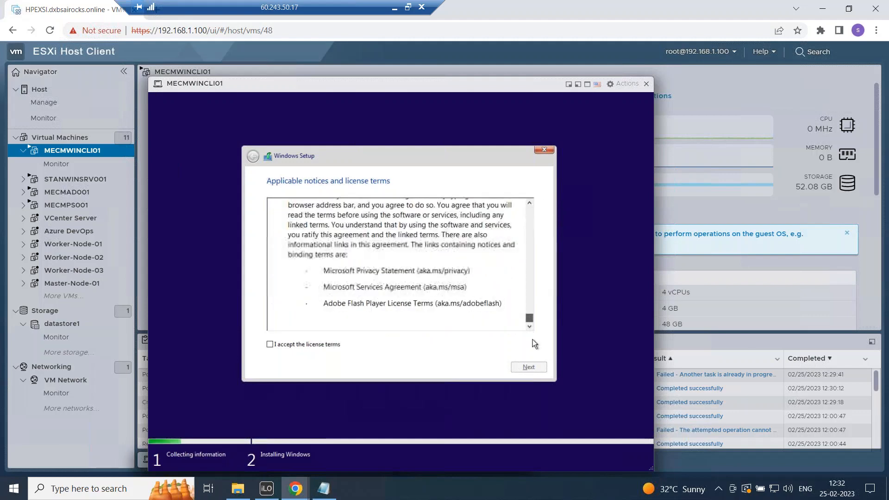
click(308, 346)
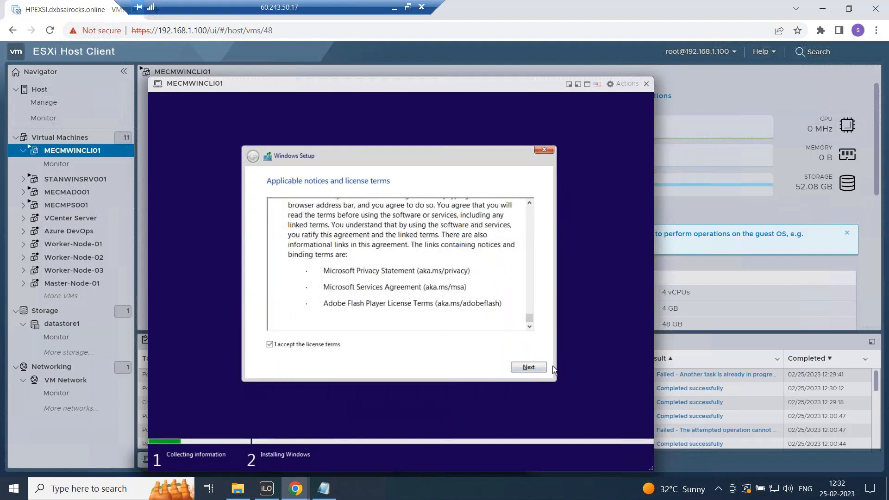
click(529, 367)
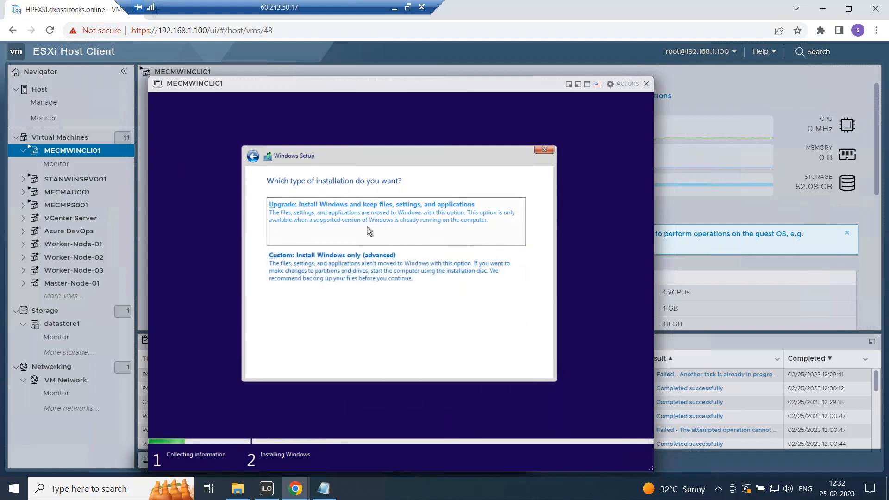
click(363, 275)
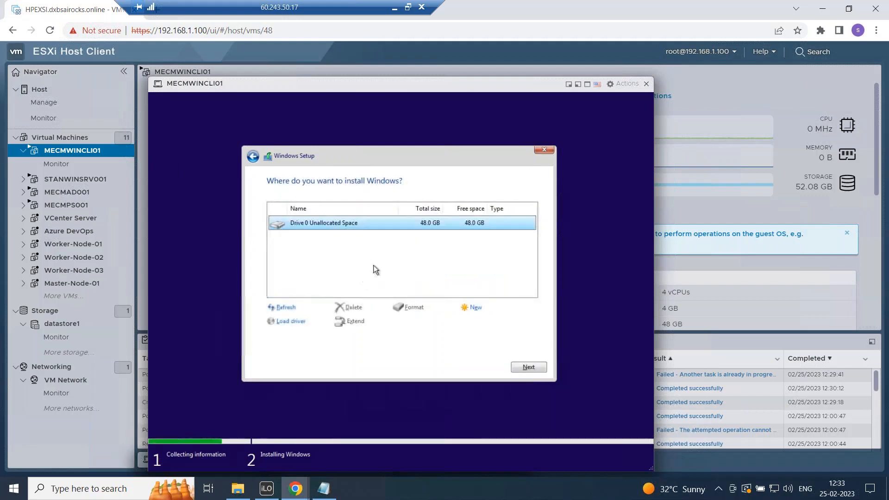
Step: Install Windows onto Drive 0's 48 GB unallocated space
click(539, 366)
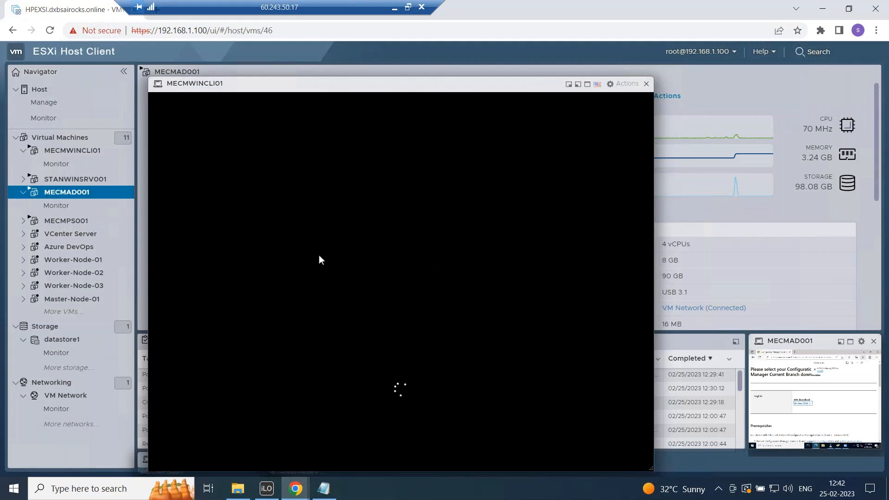
Step: Open and close the VM's Actions menu while Windows boots into first-run setup
click(620, 84)
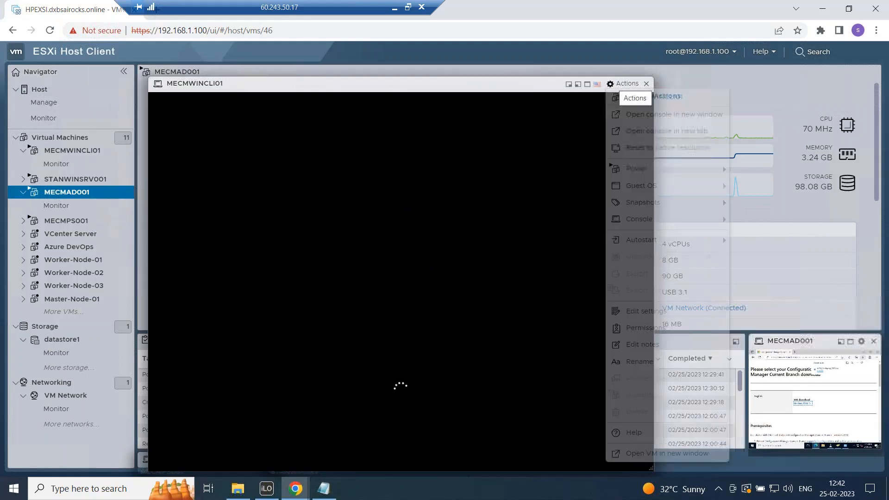
mouse_move(656, 189)
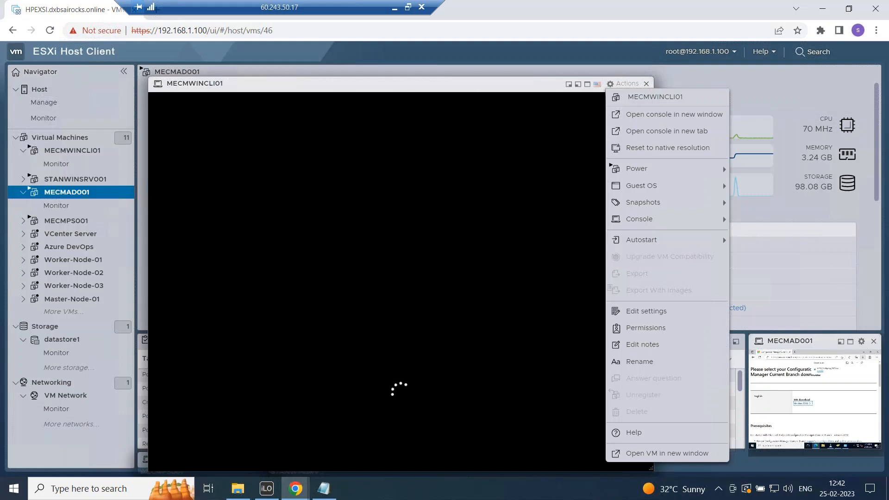
click(379, 89)
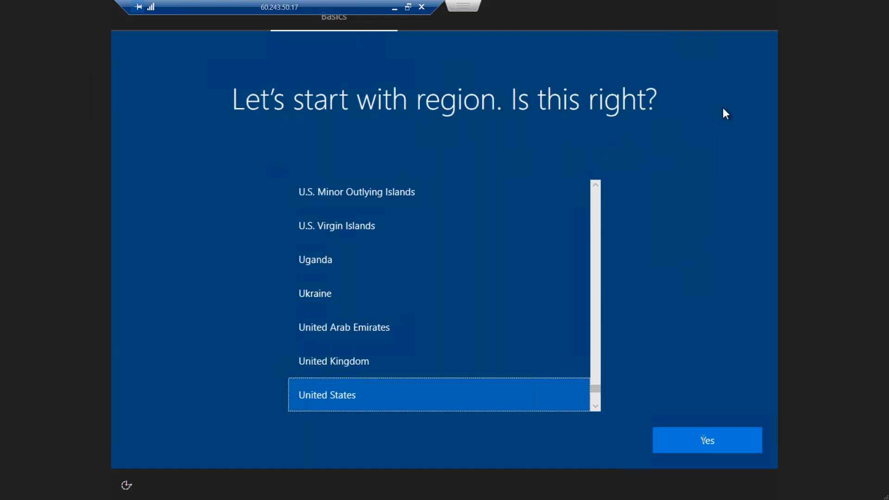
Step: Confirm United States as the region and US as the keyboard, skipping a second layout
click(704, 438)
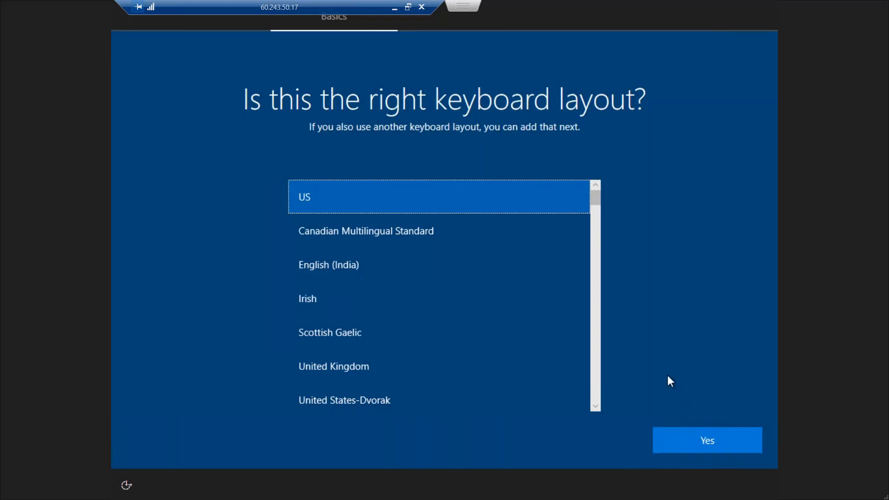
click(696, 441)
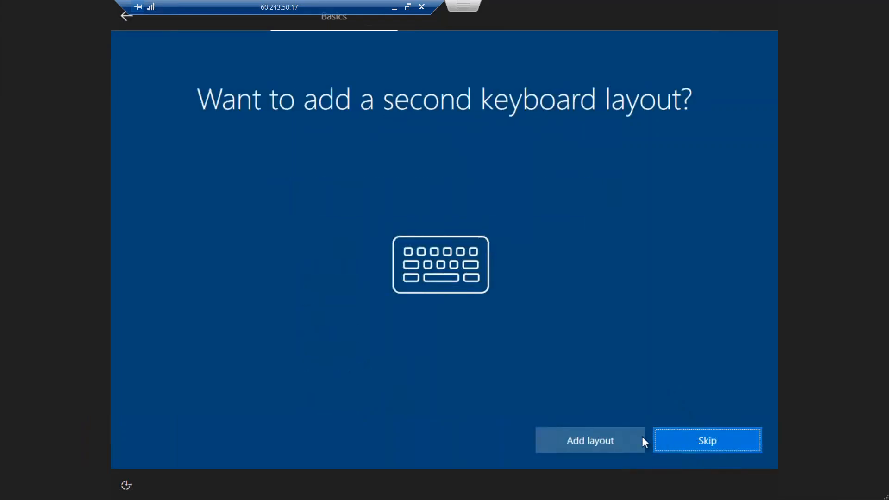
click(708, 440)
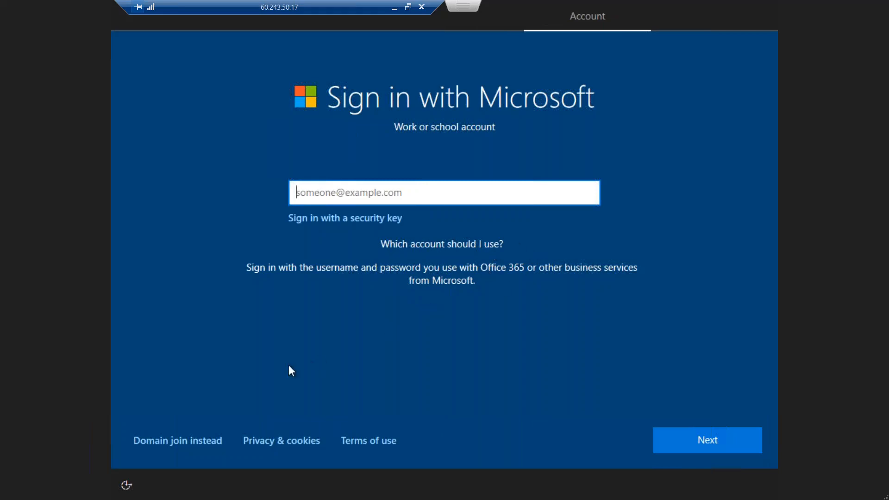
Step: Choose Domain join instead of signing in with a Microsoft work account
click(166, 448)
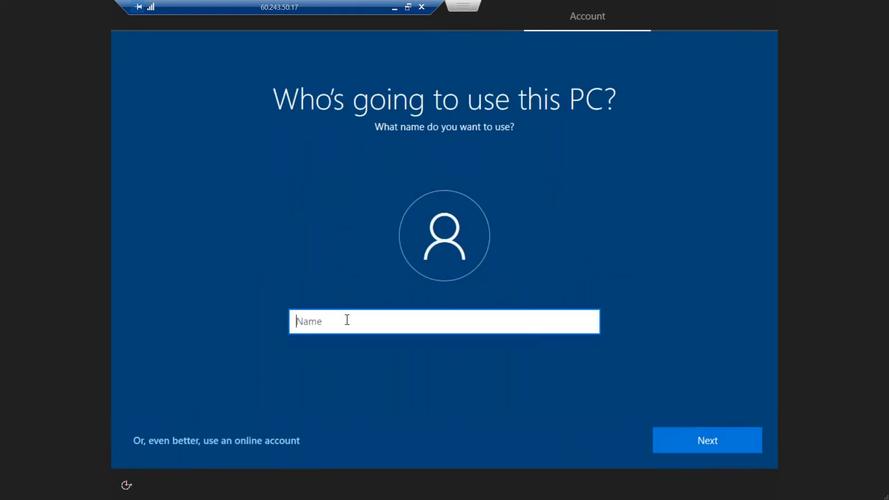
Step: Enter MECMWINCLI01 as the local account name
text(MECM)
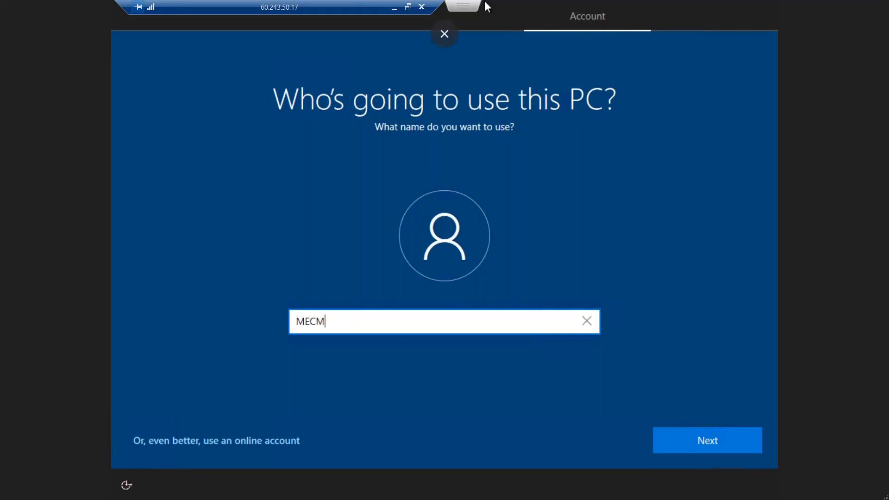
click(457, 39)
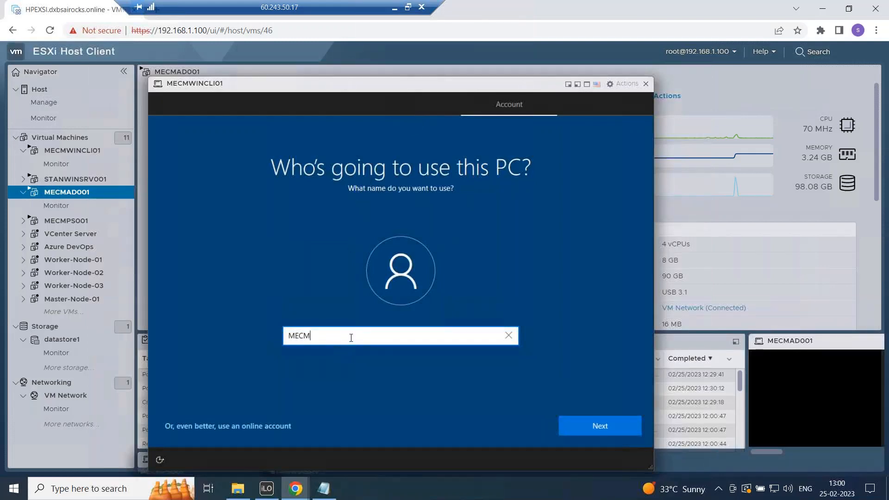
text(WINCLI00)
key(BackSpace)
text(1)
click(611, 429)
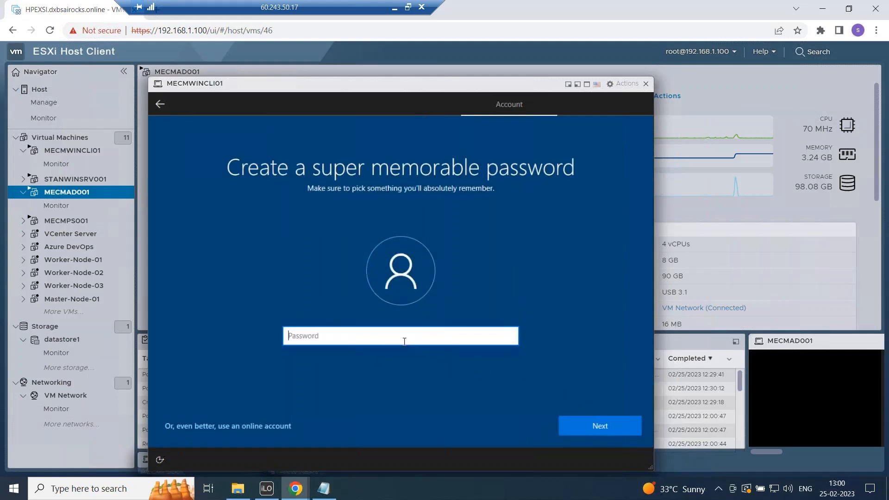
Step: Set the local account password and retype it to confirm
text(***********)
click(622, 430)
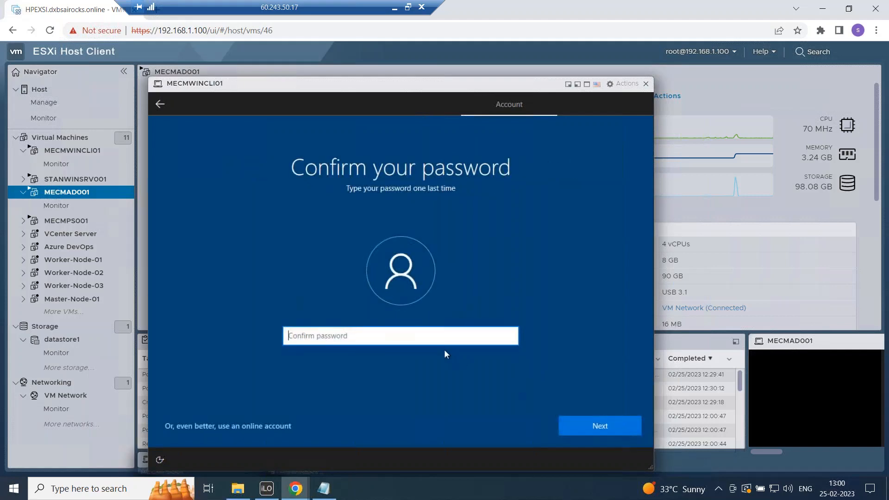
text(***********)
Step: Confirm the password, then pick the first pet's name security question and enter its answer
click(585, 422)
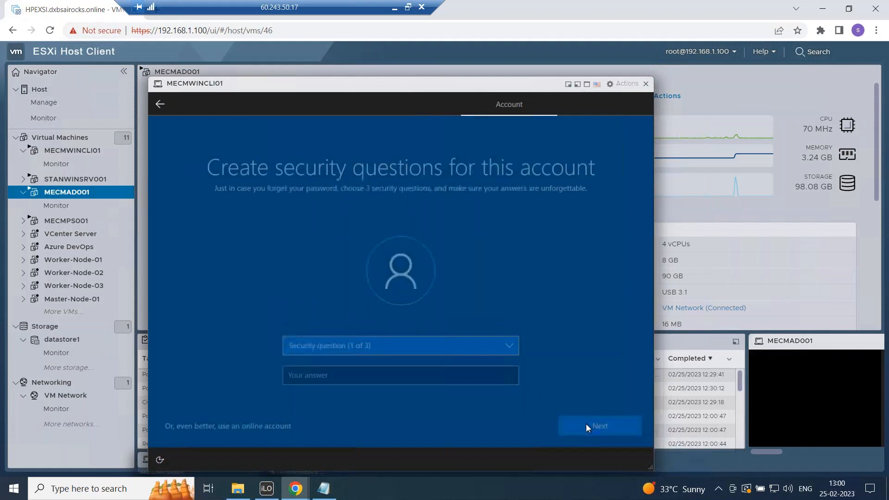
click(493, 344)
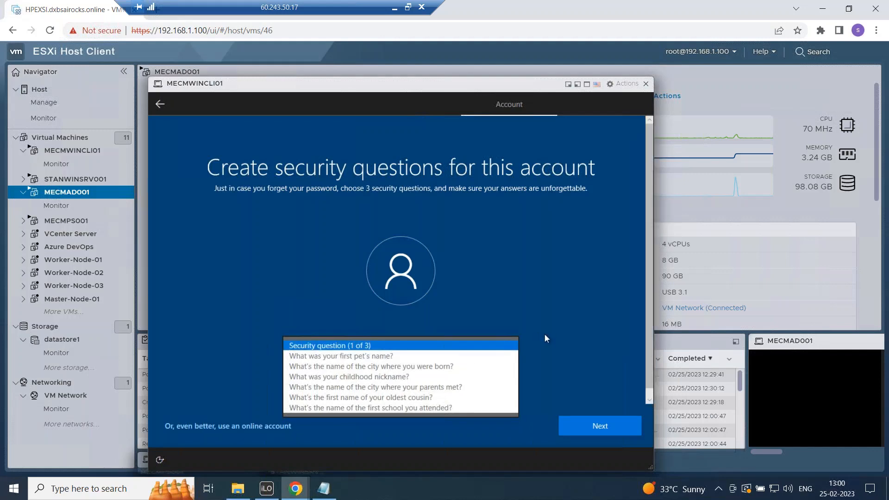
key(Up)
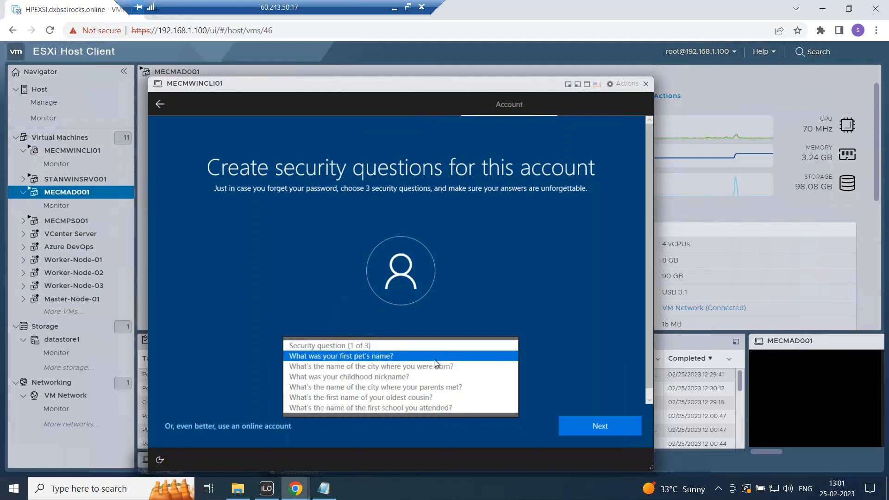
key(Return)
click(388, 377)
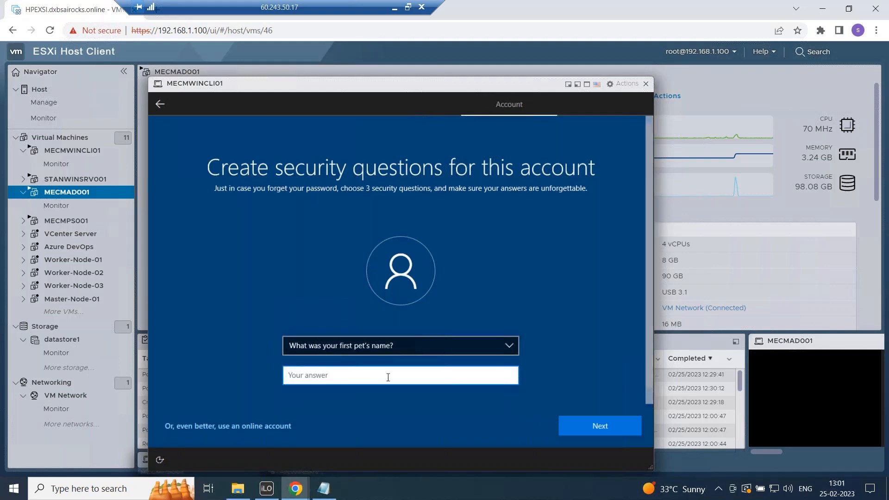
click(585, 424)
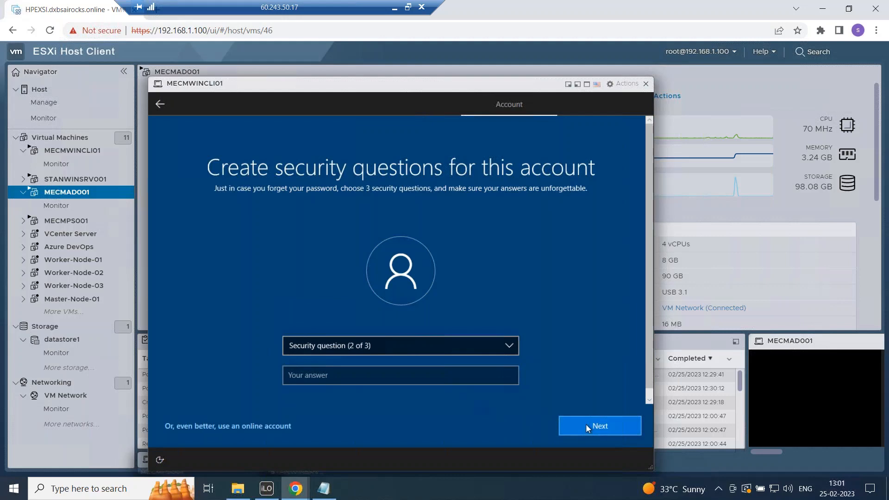
Step: Pick the childhood nickname security question and enter its answer
click(433, 351)
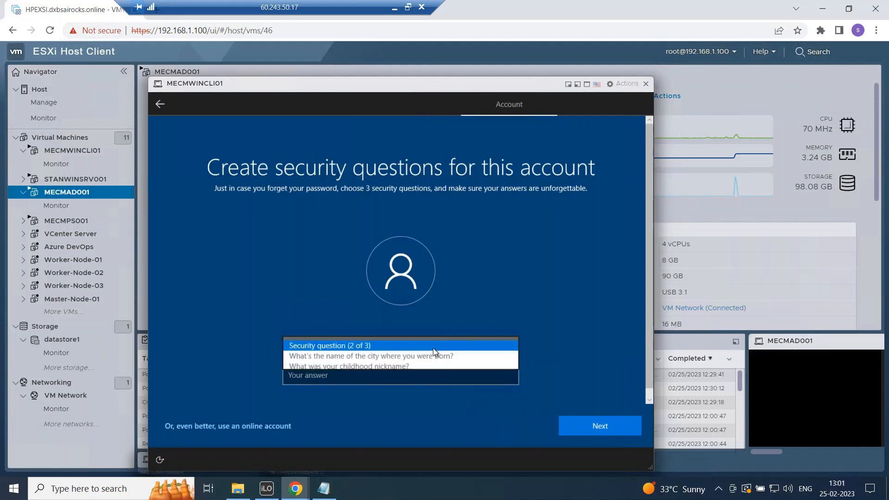
click(397, 366)
click(390, 372)
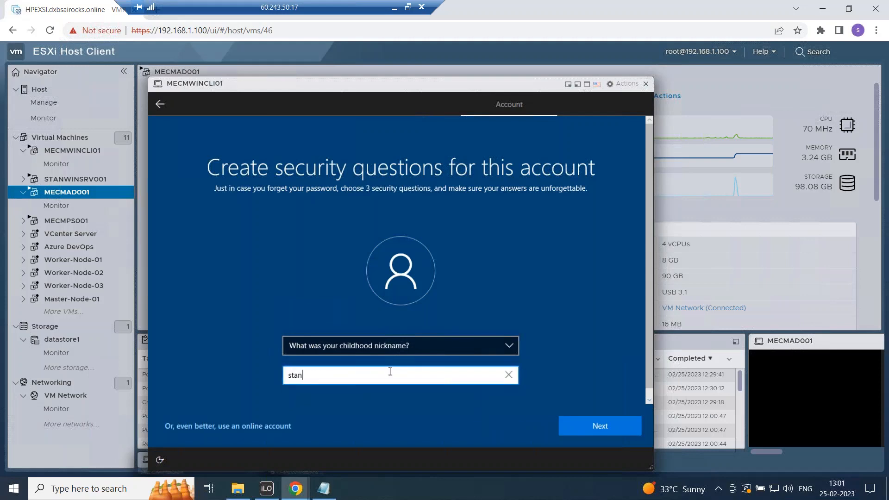
click(587, 425)
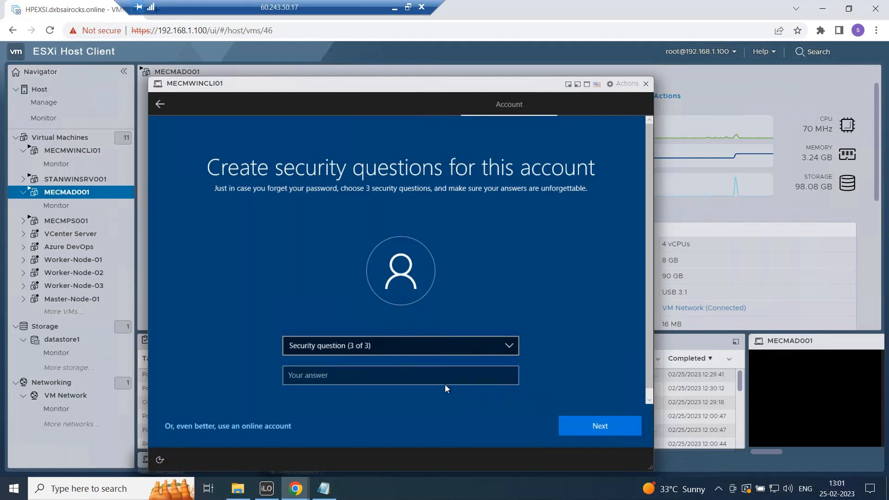
Step: Pick the first school attended security question and enter its answer
click(393, 345)
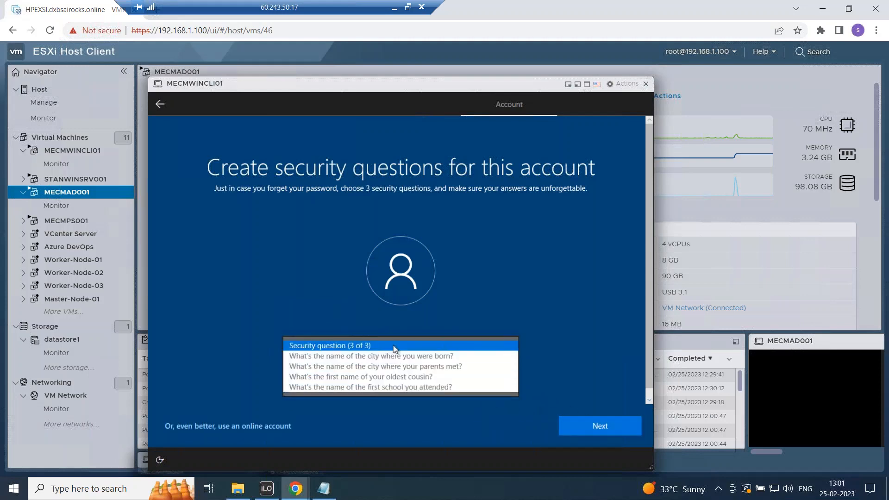
click(366, 385)
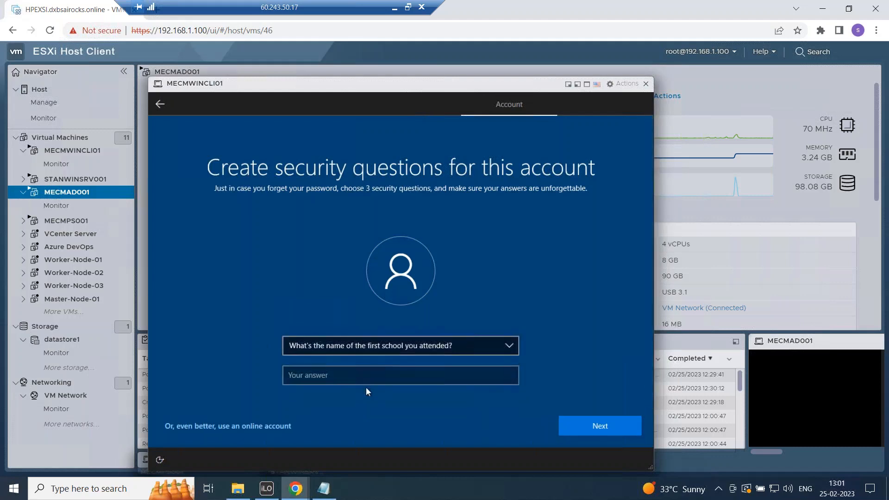
click(364, 381)
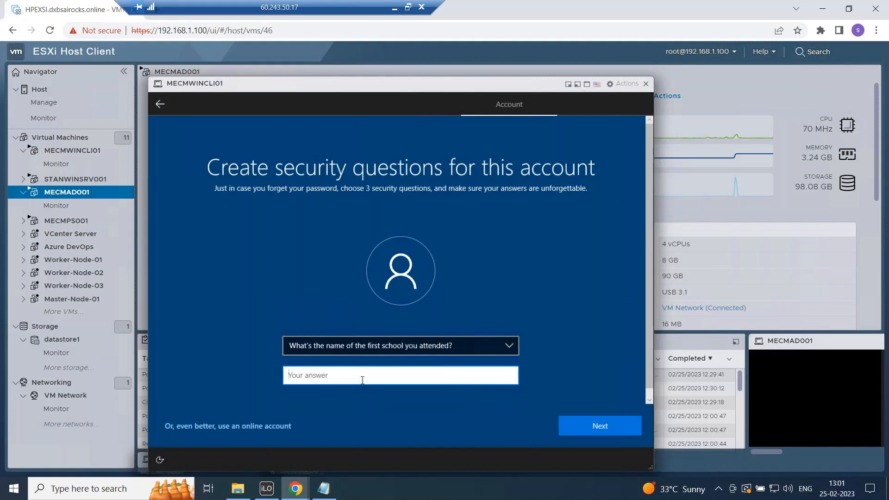
click(610, 431)
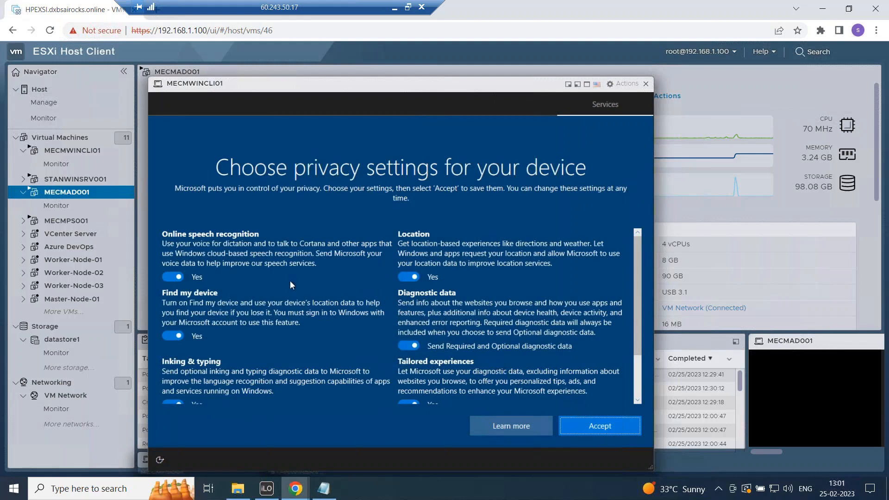
Step: Review the privacy settings list and accept it with all options left on
click(642, 268)
drag(638, 345, 643, 377)
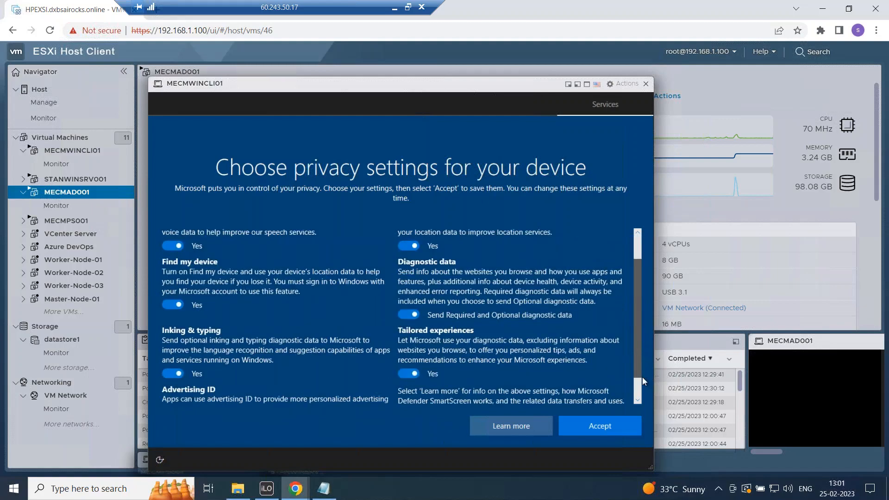
scroll(485, 316, down, 1)
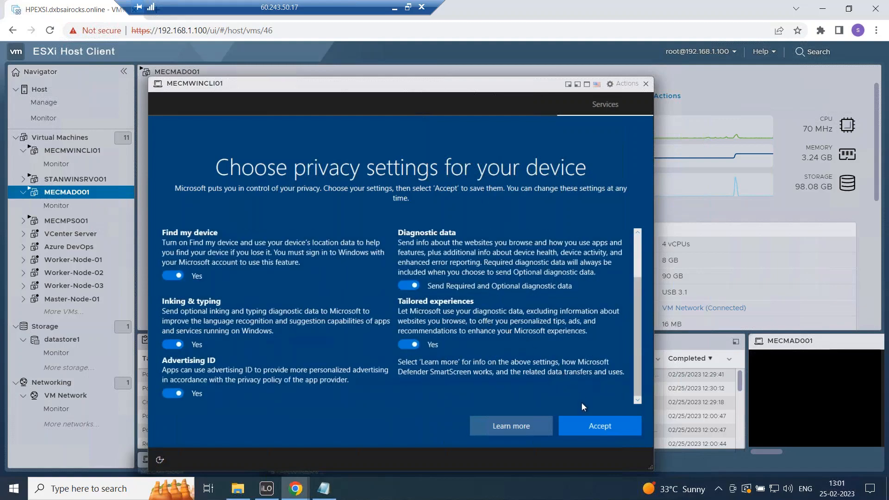
click(588, 426)
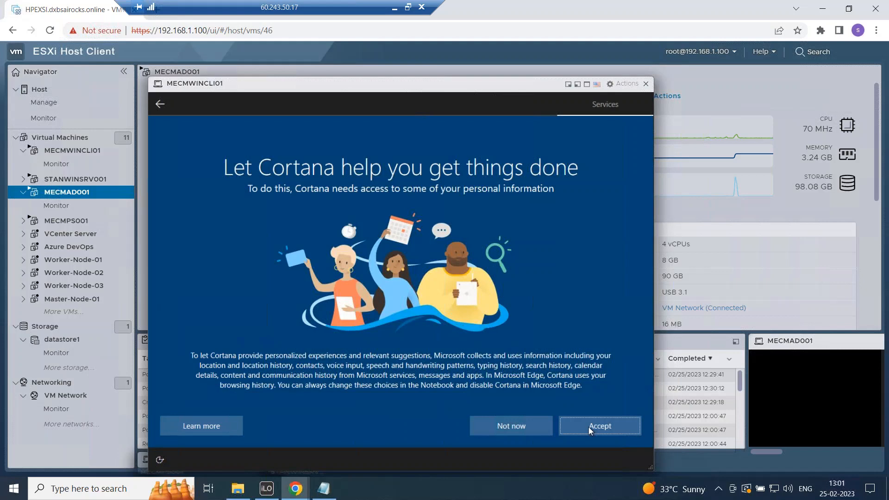
Step: Decline Cortana's access to personal information and reposition the MECMWINCLI01 console until the Windows 10 desktop appears
click(522, 427)
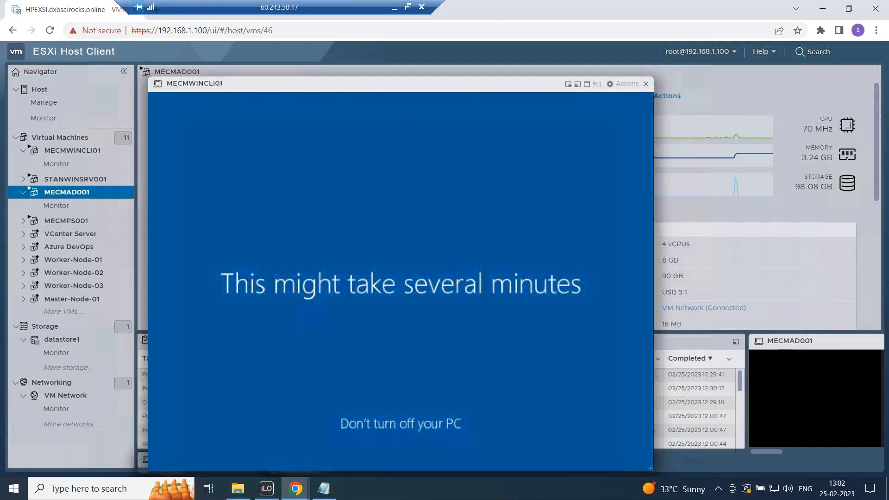
drag(422, 89, 412, 48)
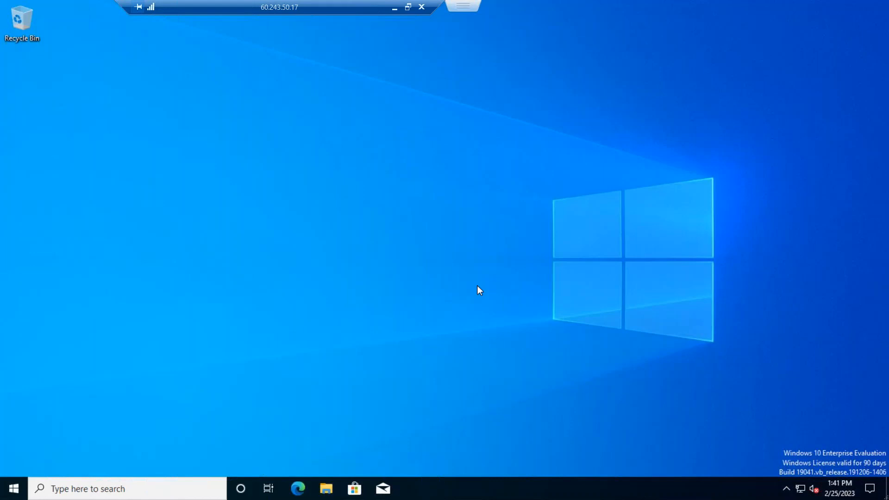
right_click(14, 491)
click(52, 433)
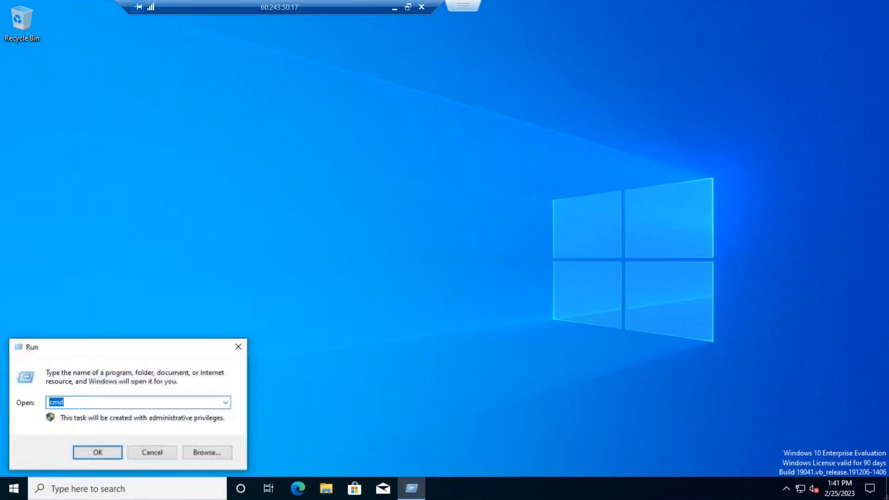
text(winver)
key(Return)
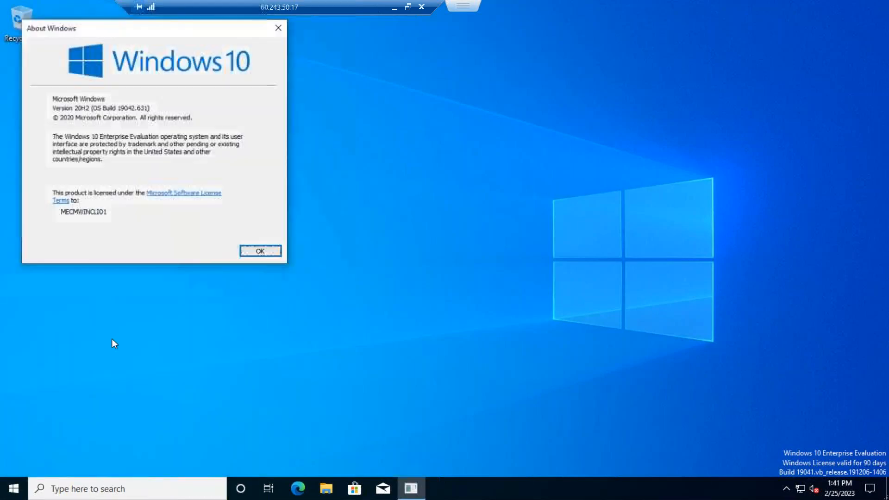
click(259, 253)
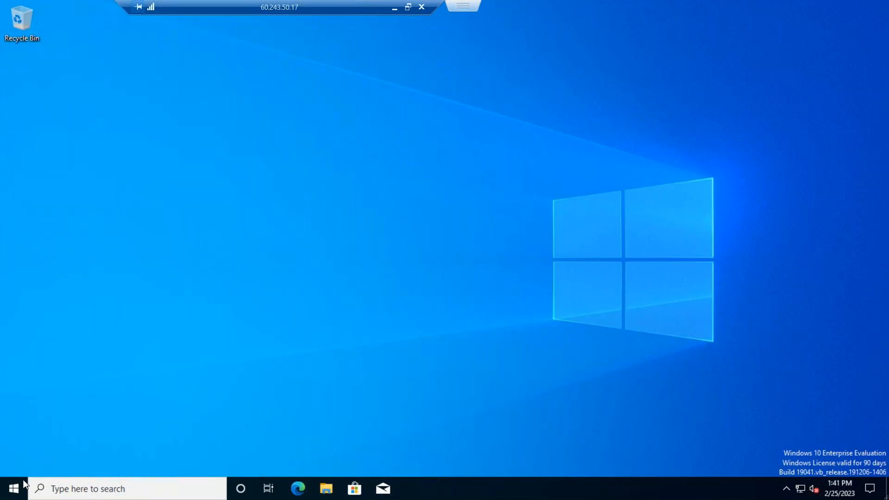
Step: From the Start right-click menu, reach Settings > Accounts > Access work or school and choose Connect
right_click(22, 482)
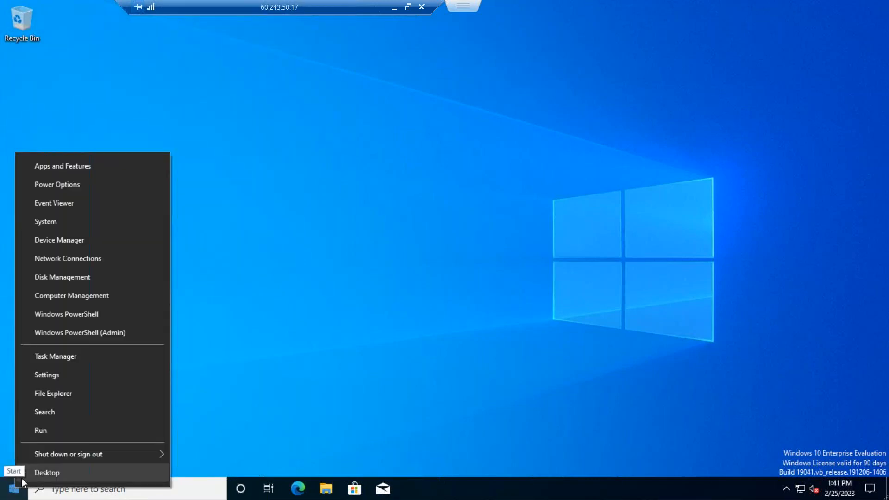
click(63, 374)
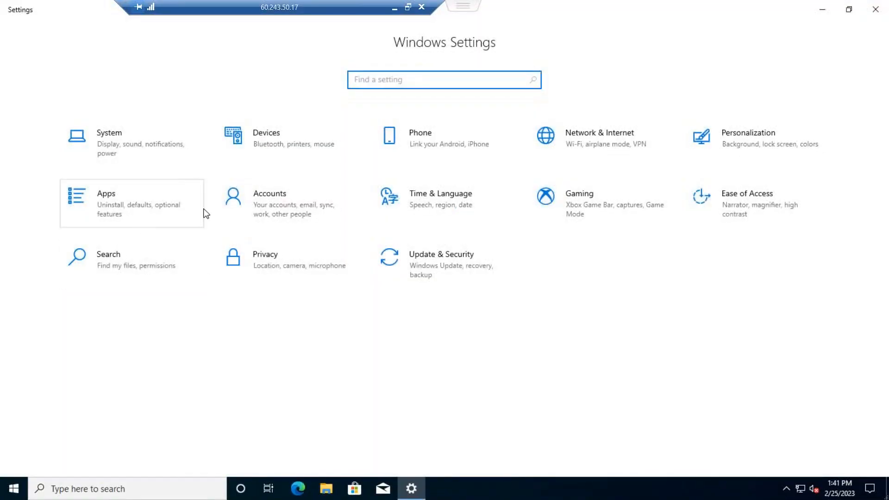
click(268, 215)
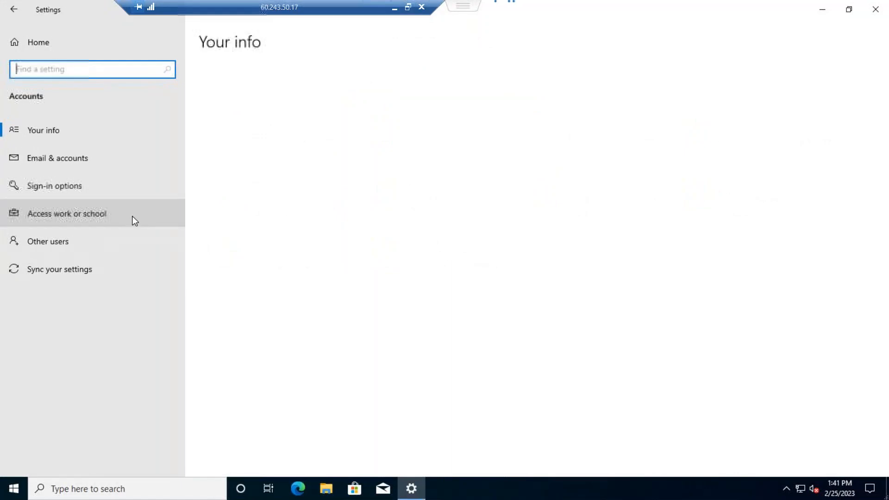
click(71, 215)
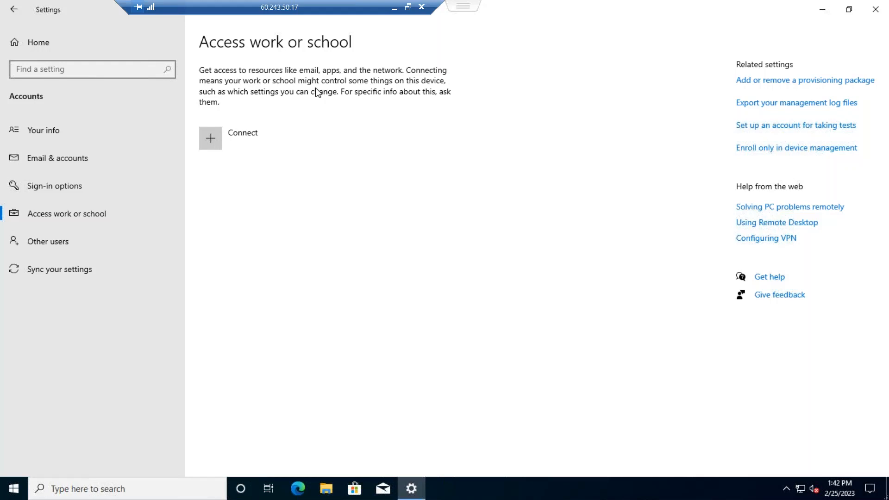
click(213, 138)
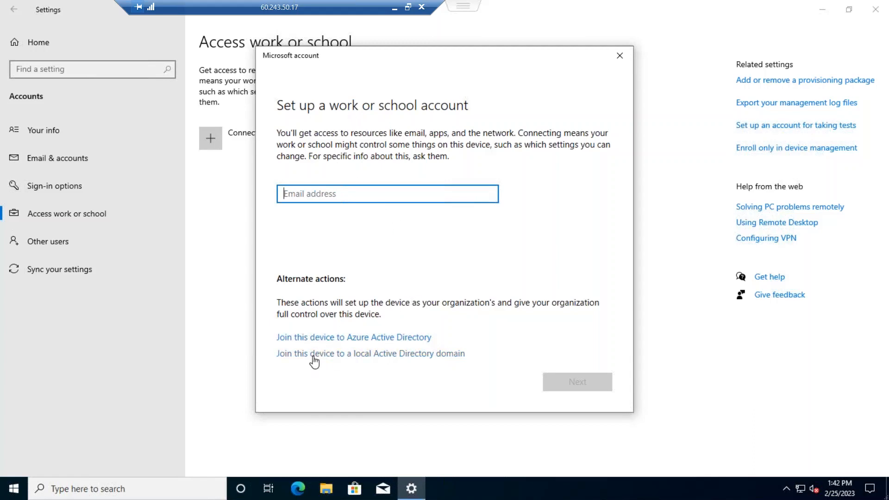
Step: Choose to join a local Active Directory domain and enter the domain name skillupwithstan.com
click(423, 356)
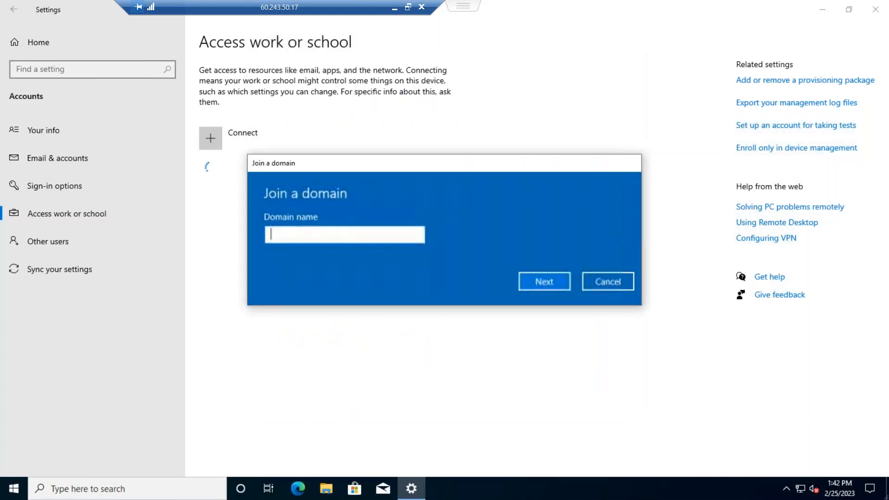
text(sk)
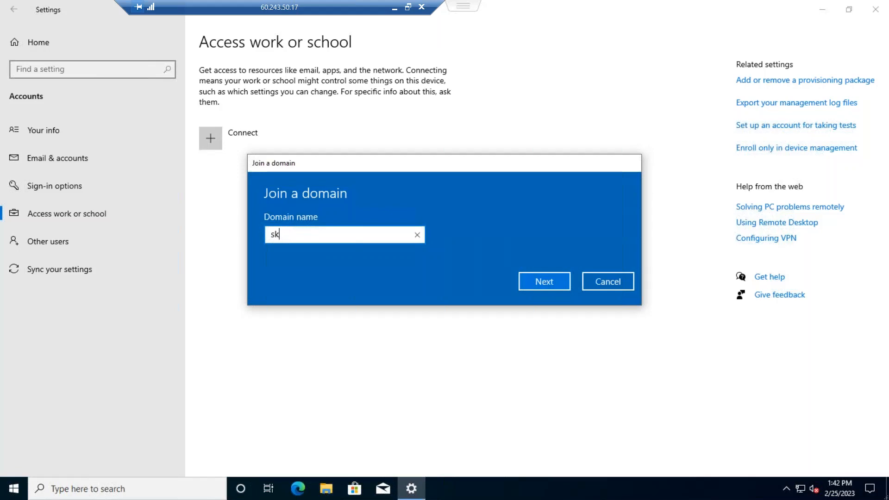
text(illupwithtan.c)
key(BackSpace)
key(BackSpace)
key(BackSpace)
key(BackSpace)
key(BackSpace)
text(stan.com)
click(557, 281)
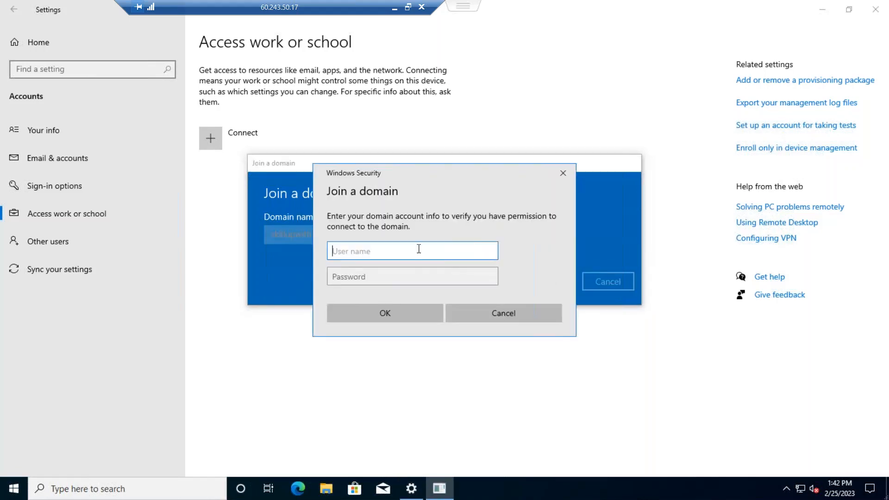
Step: Authenticate the domain join as Administrator with the domain admin password
text(Administrator)
key(Tab)
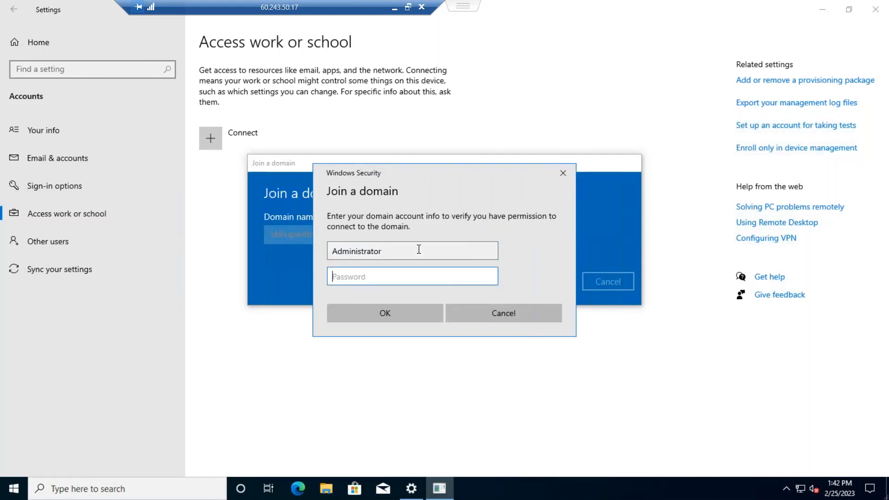
text(••••••••••)
click(407, 313)
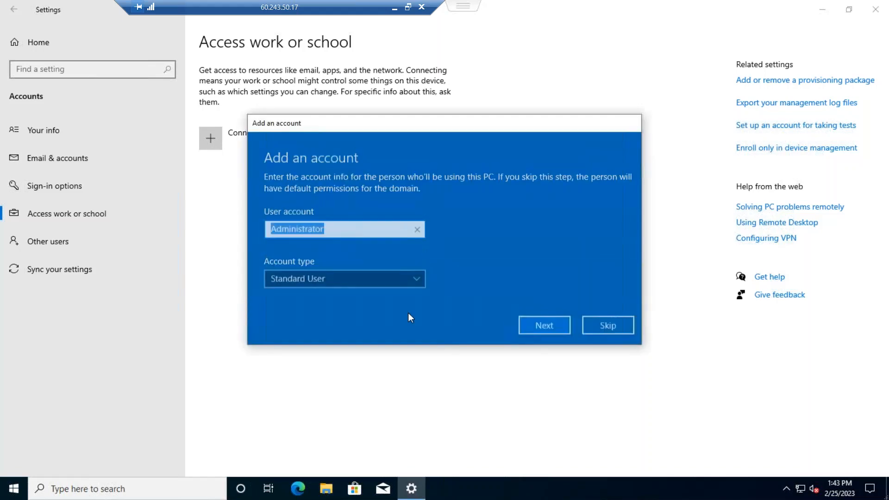
Step: Set the added account type to Administrator, finish the join, and choose Restart now
click(415, 275)
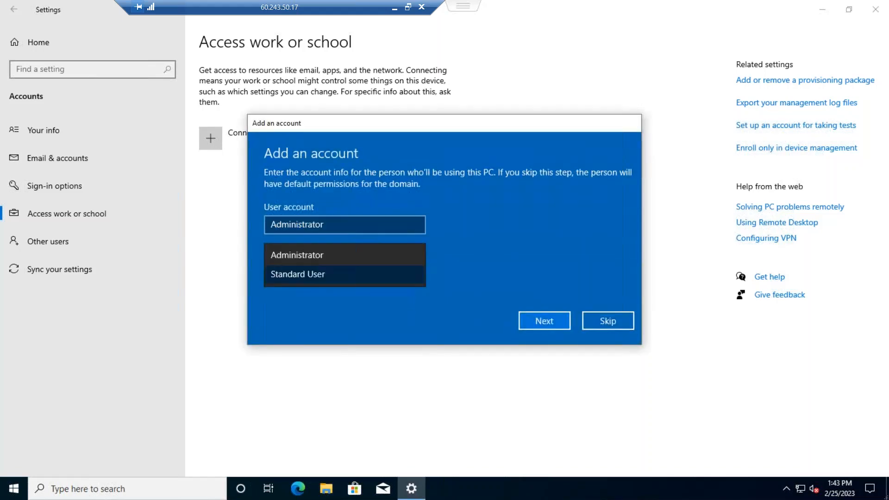
click(393, 253)
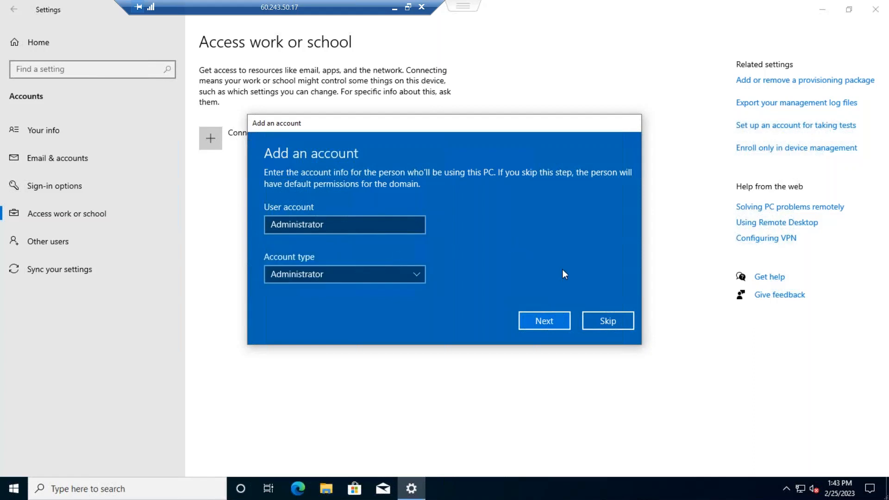
click(550, 319)
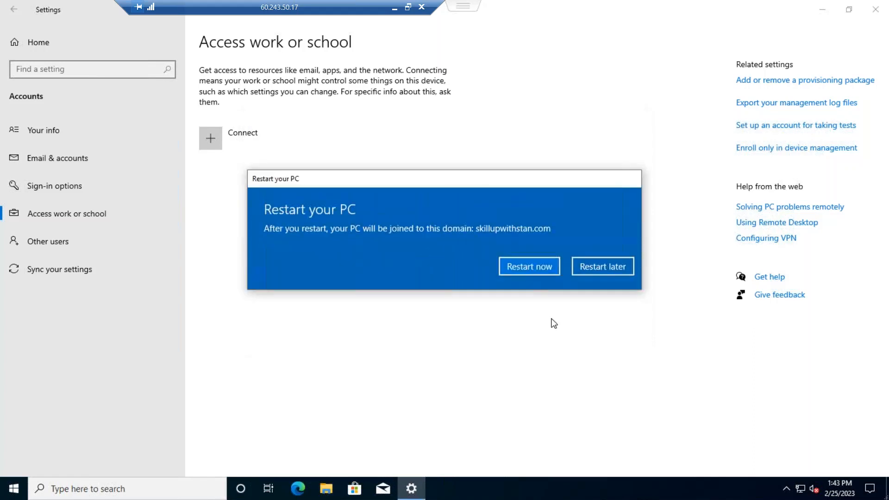
click(537, 267)
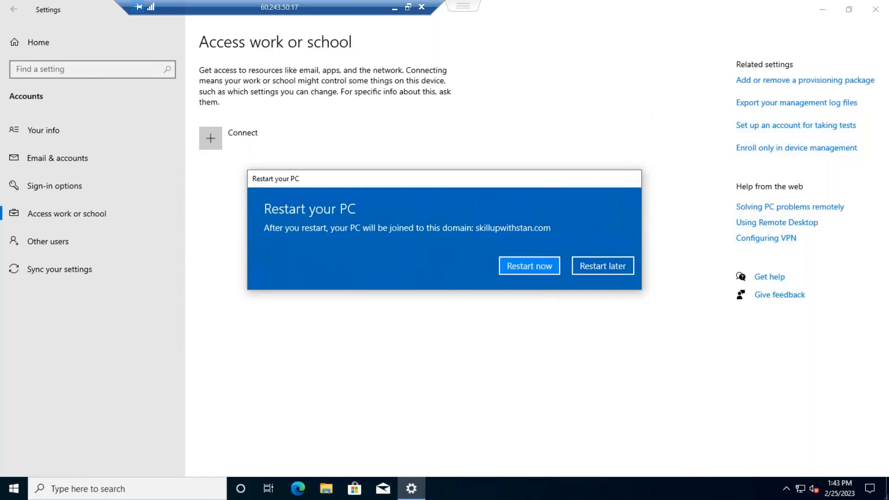